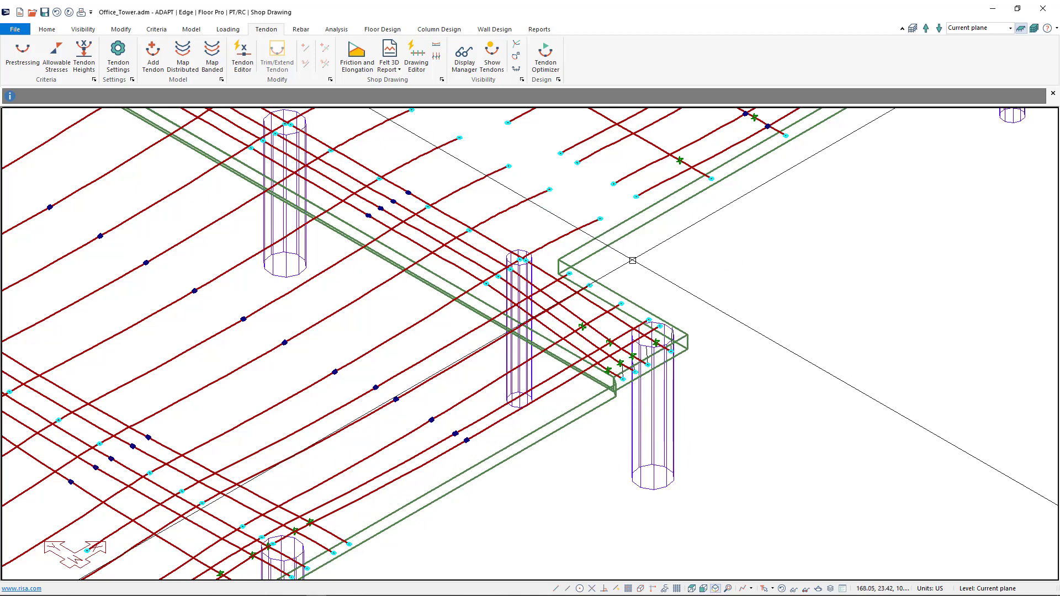
# Review one tendon's span profile and shape table in its properties window.
pyautogui.doubleClick(572, 231)
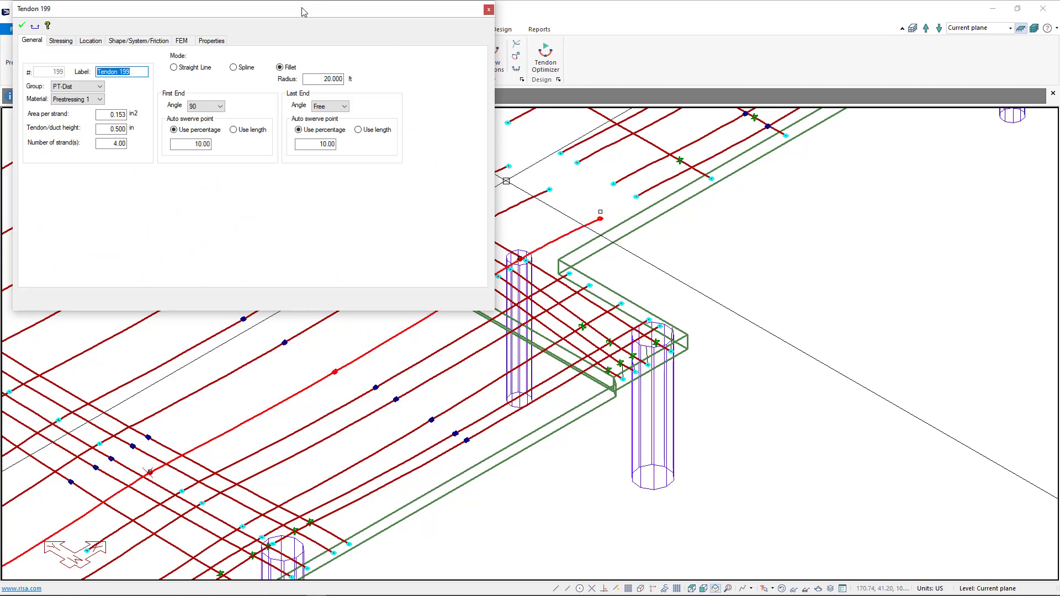
pyautogui.moveTo(303, 11); pyautogui.dragTo(548, 154)
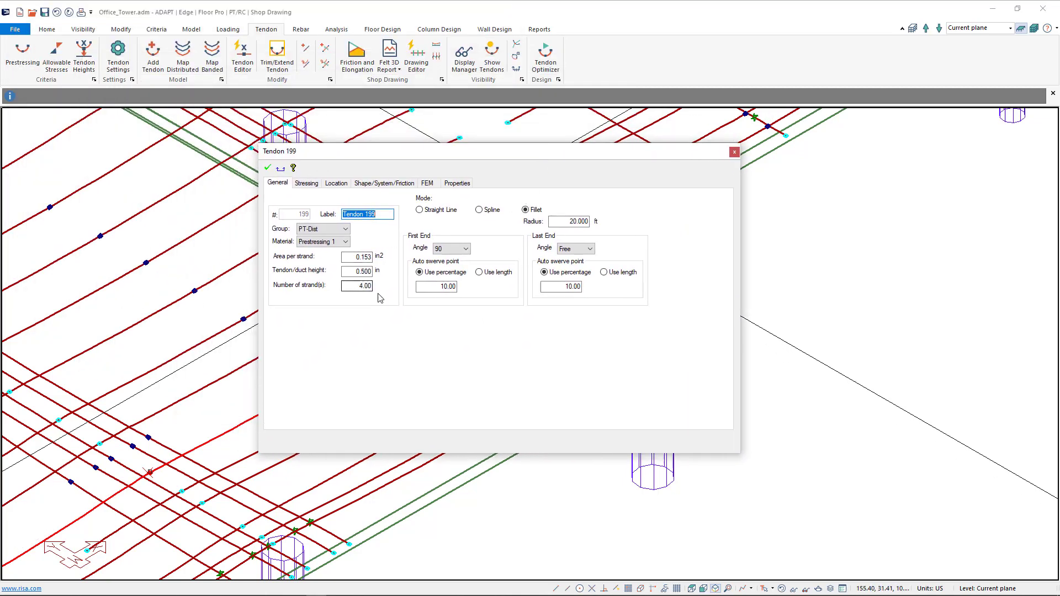
pyautogui.click(388, 184)
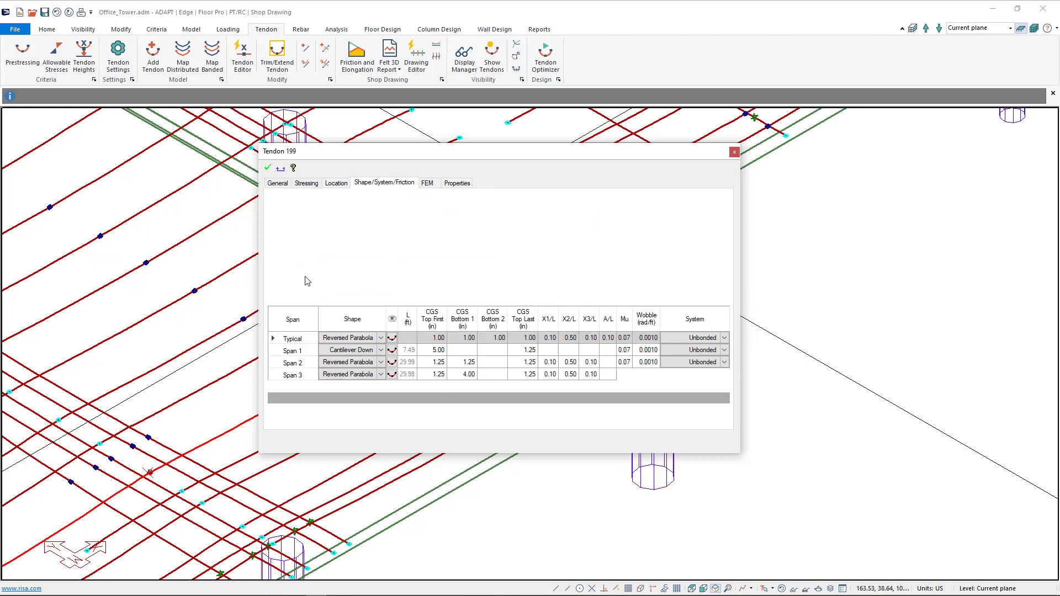
pyautogui.click(735, 152)
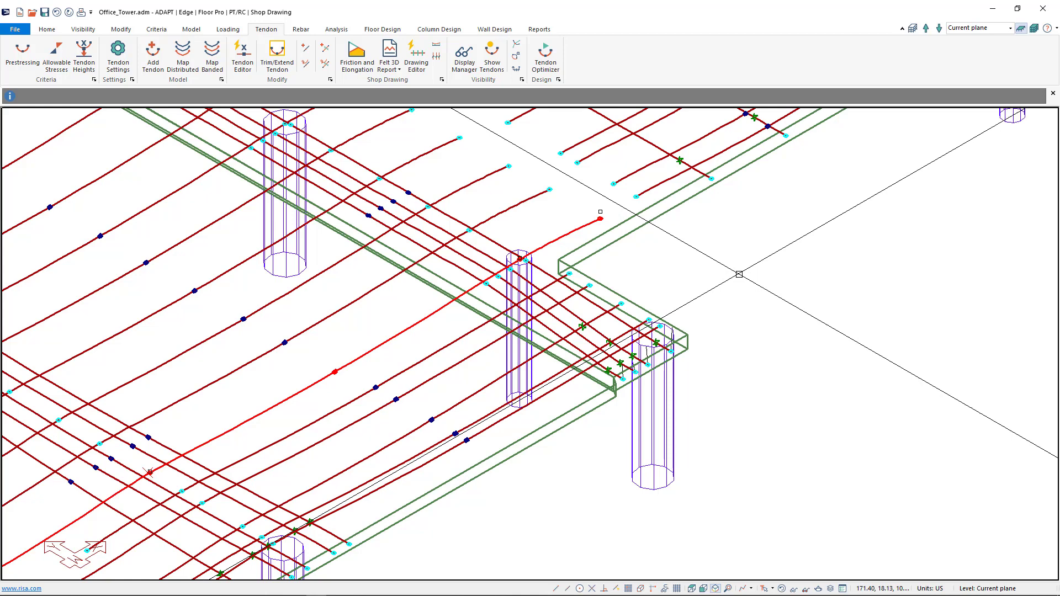
pyautogui.press('Escape')
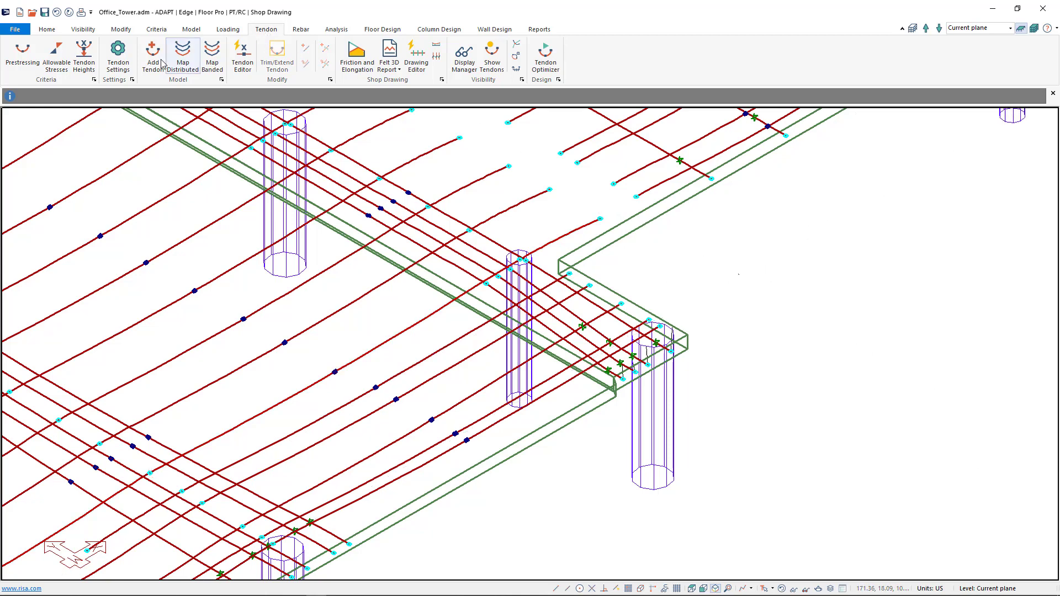
# Turn on Export Tendon Segments in INP in the Tendon Settings.
pyautogui.click(118, 54)
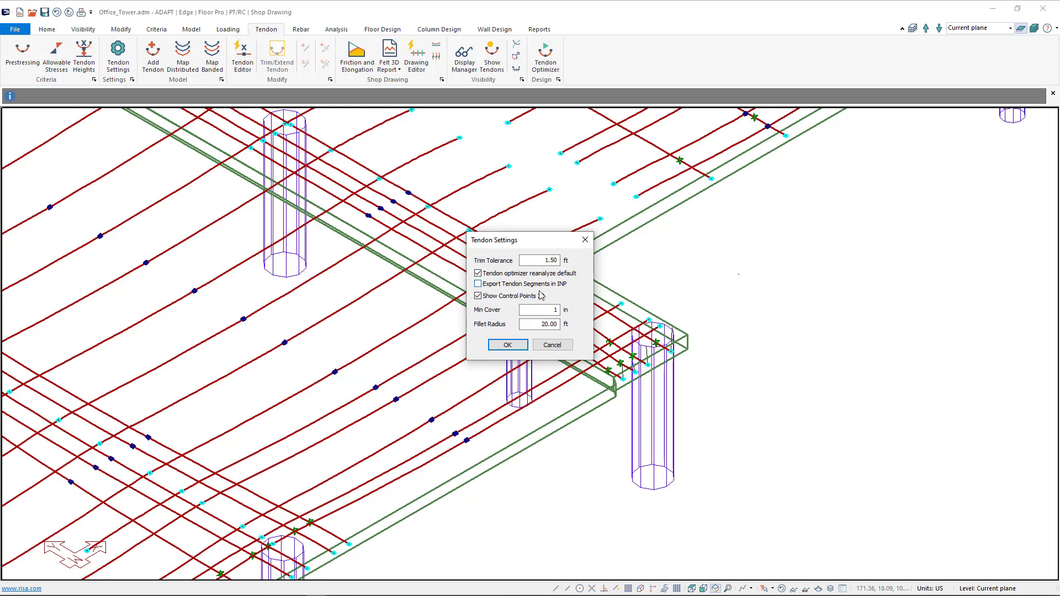
pyautogui.click(478, 284)
pyautogui.click(508, 346)
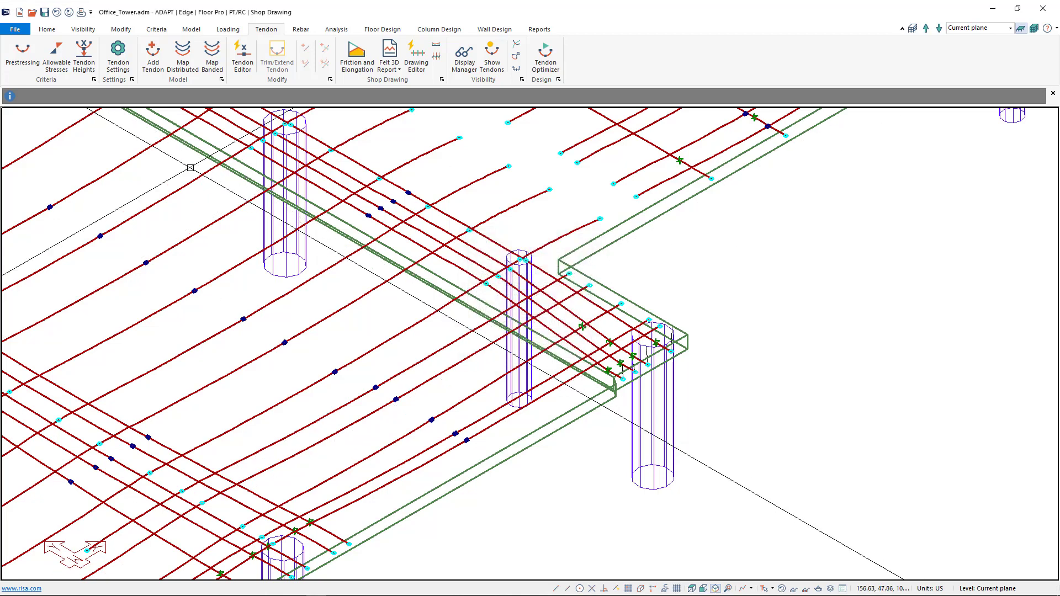
# Export all levels' tendons as Tendons.INP in Builder 2019.0 format.
pyautogui.click(15, 29)
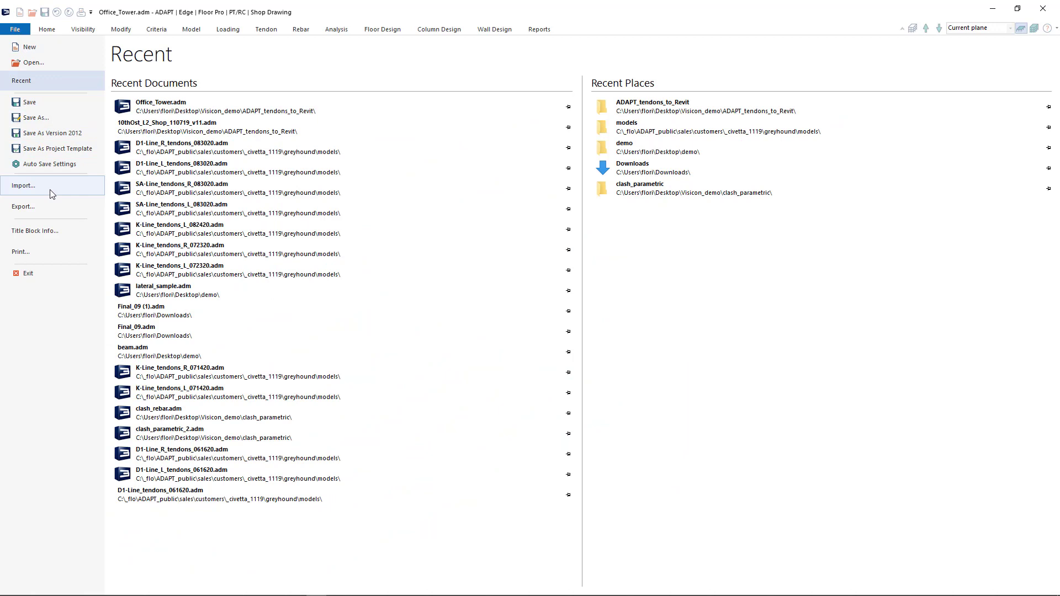
pyautogui.click(55, 207)
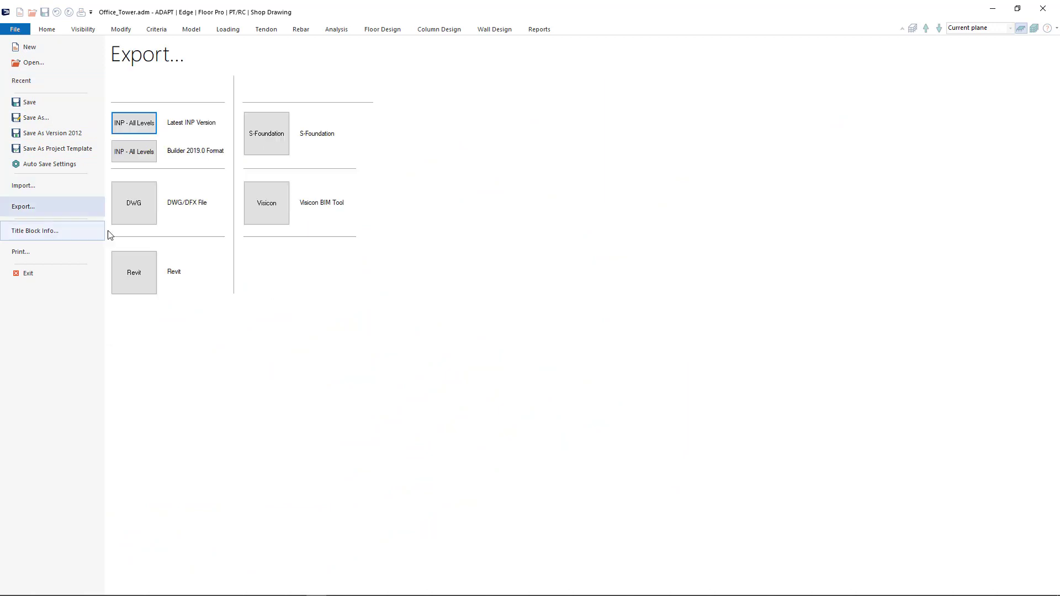
pyautogui.click(142, 157)
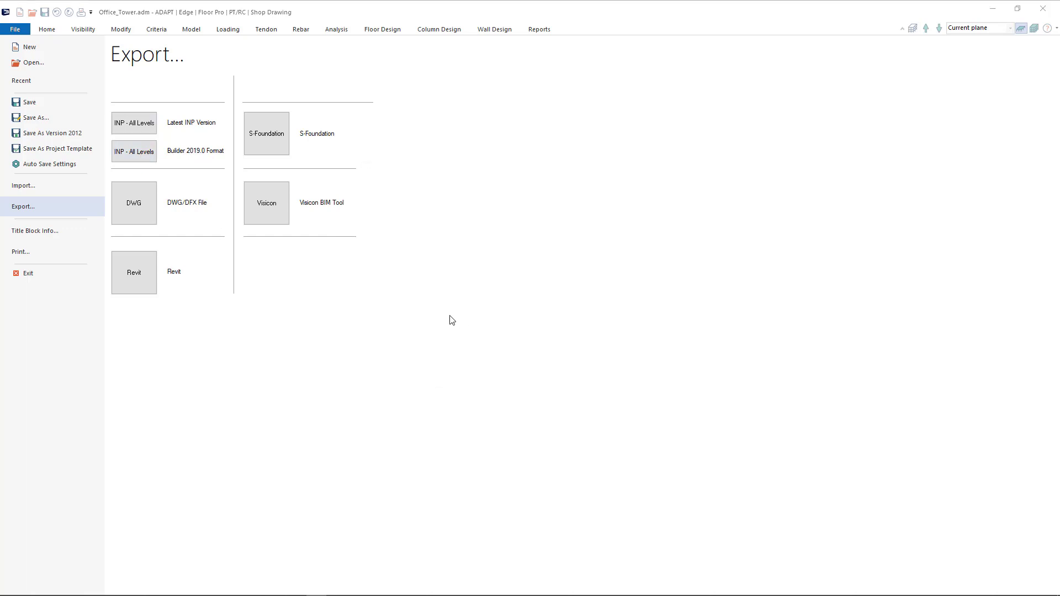
pyautogui.click(785, 437)
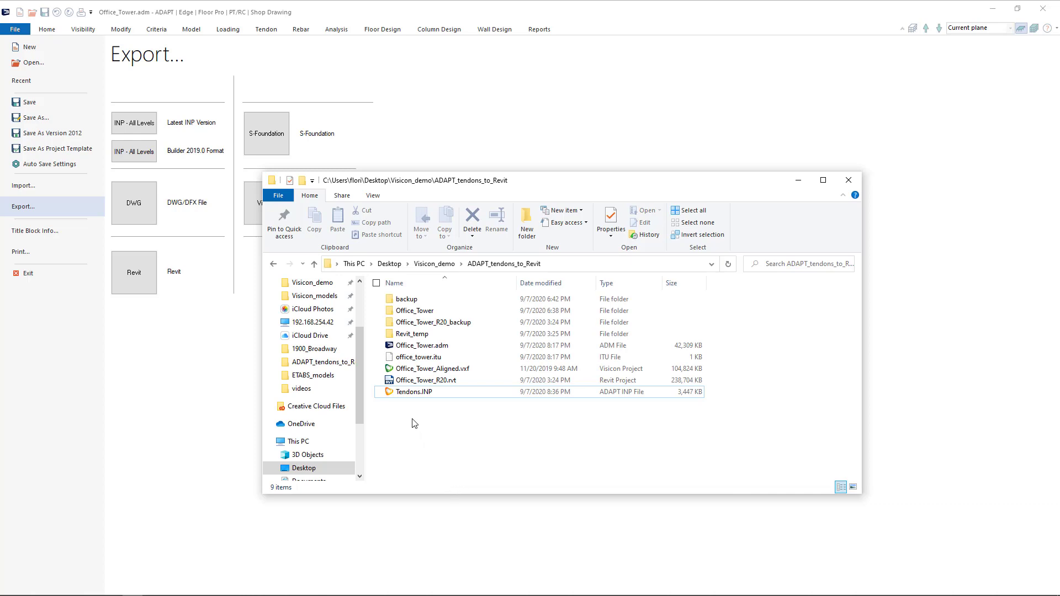
# Open Tendons.INP from the ADAPT_tendons_to_Revit folder in Visicon Professional.
pyautogui.click(393, 395)
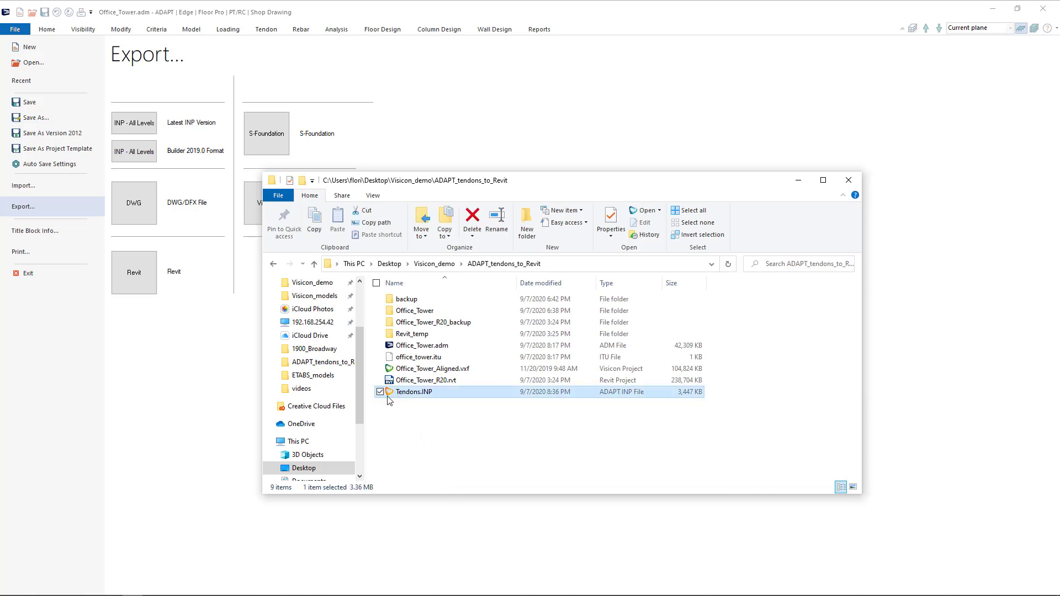
pyautogui.doubleClick(389, 395)
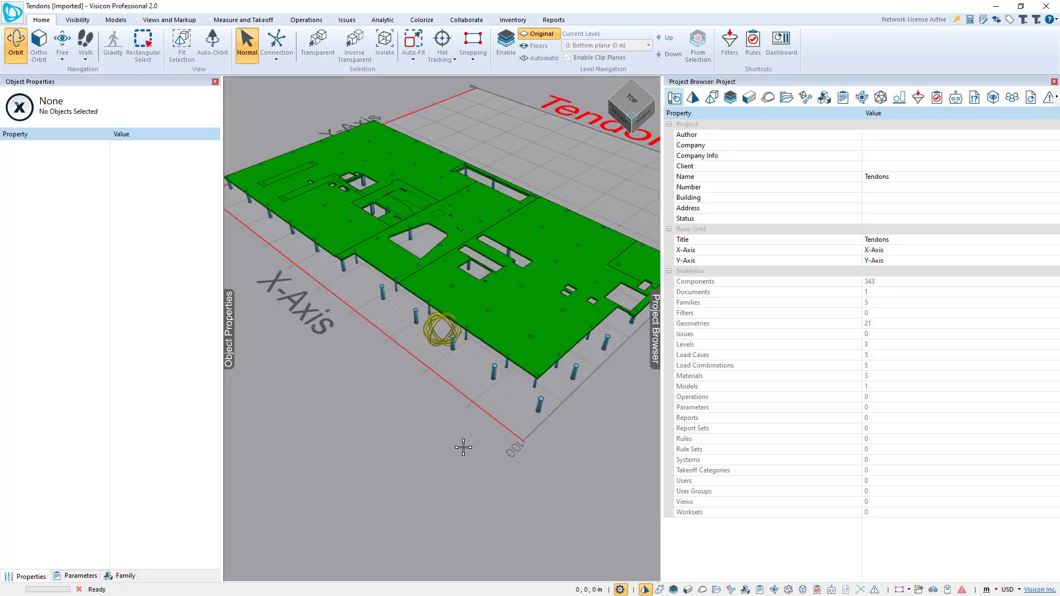
# Select Slab Region 1 and every floor slab of the same category.
pyautogui.moveTo(463, 445); pyautogui.dragTo(389, 397)
pyautogui.scroll(8, 388, 398)
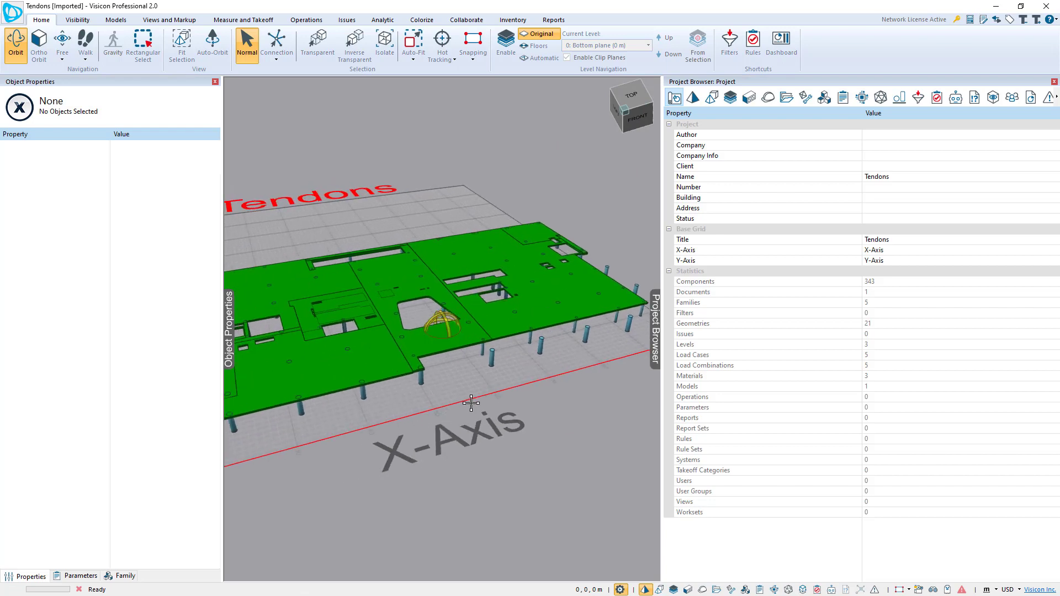
pyautogui.moveTo(396, 450); pyautogui.dragTo(560, 403)
pyautogui.scroll(5, 561, 402)
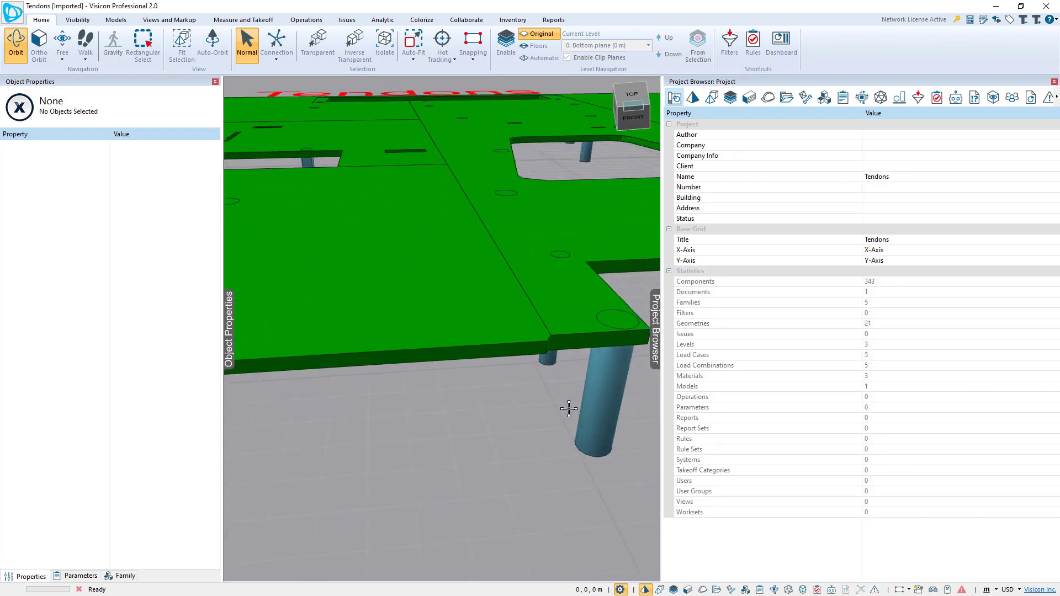
pyautogui.moveTo(569, 407); pyautogui.dragTo(520, 411, button='middle')
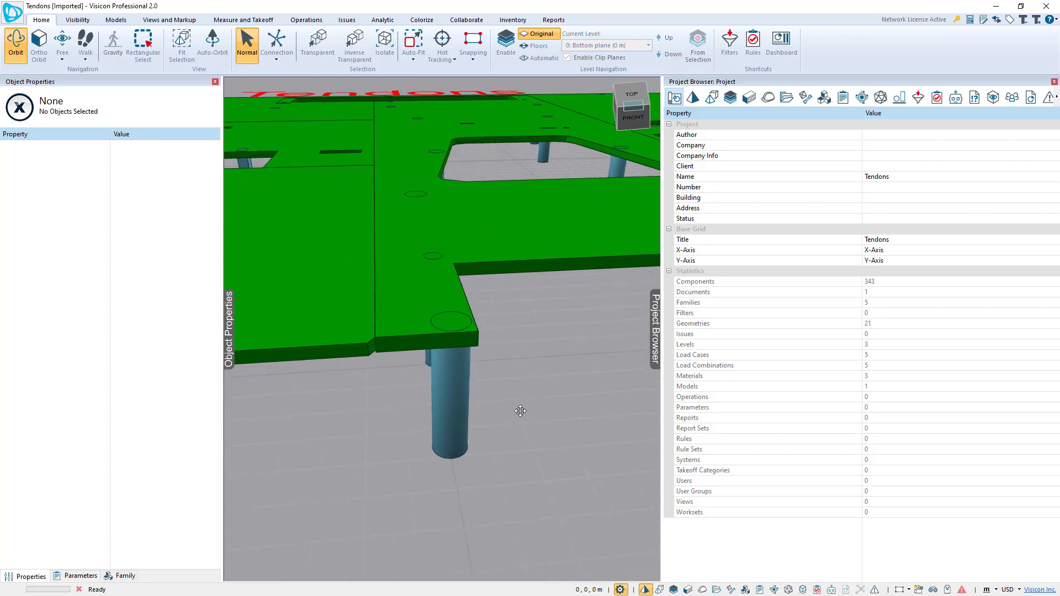
pyautogui.click(430, 327)
pyautogui.rightClick(409, 310)
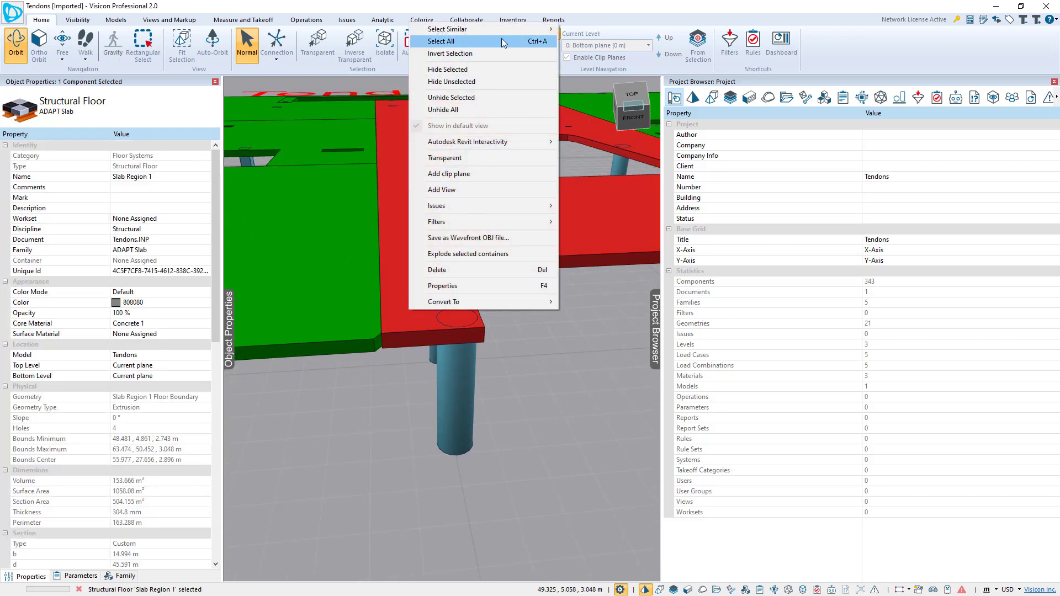
pyautogui.moveTo(530, 29)
pyautogui.click(597, 31)
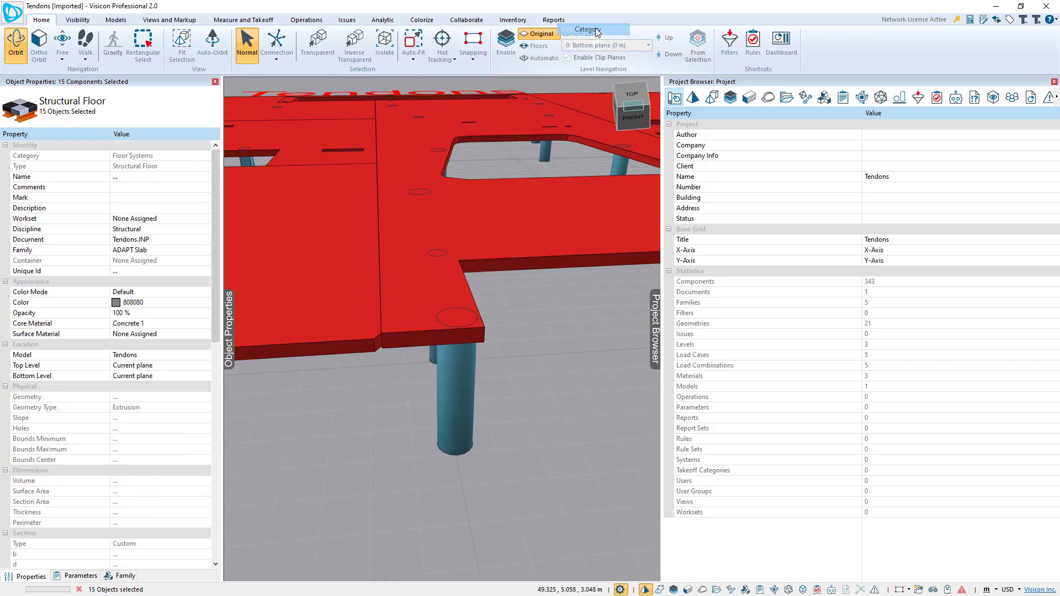
# Make the 15 selected slabs transparent at 25% opacity and zoom toward the anchors.
pyautogui.rightClick(397, 217)
pyautogui.click(466, 353)
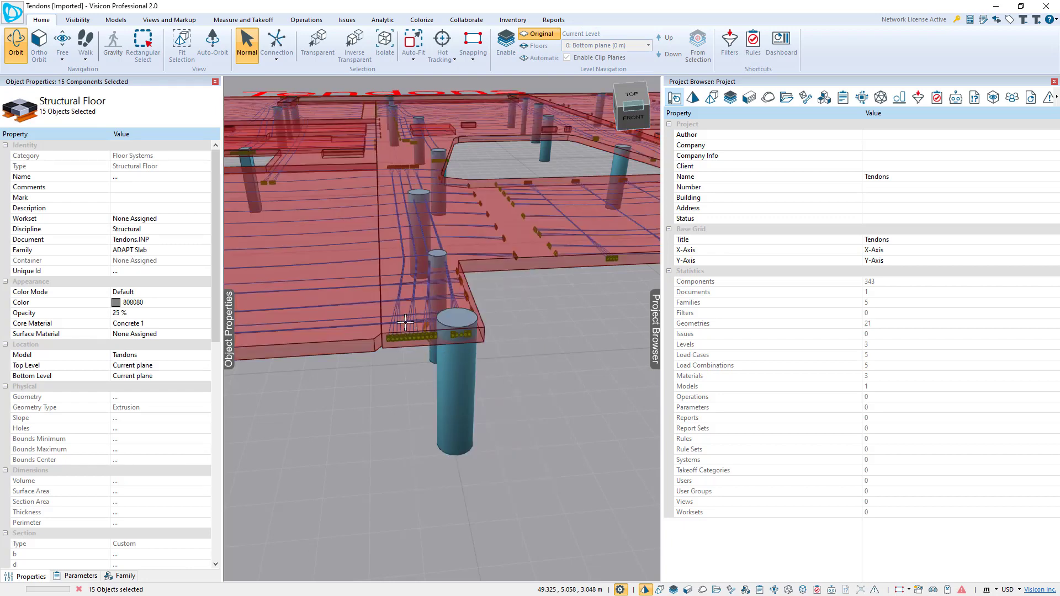
pyautogui.scroll(5, 408, 318)
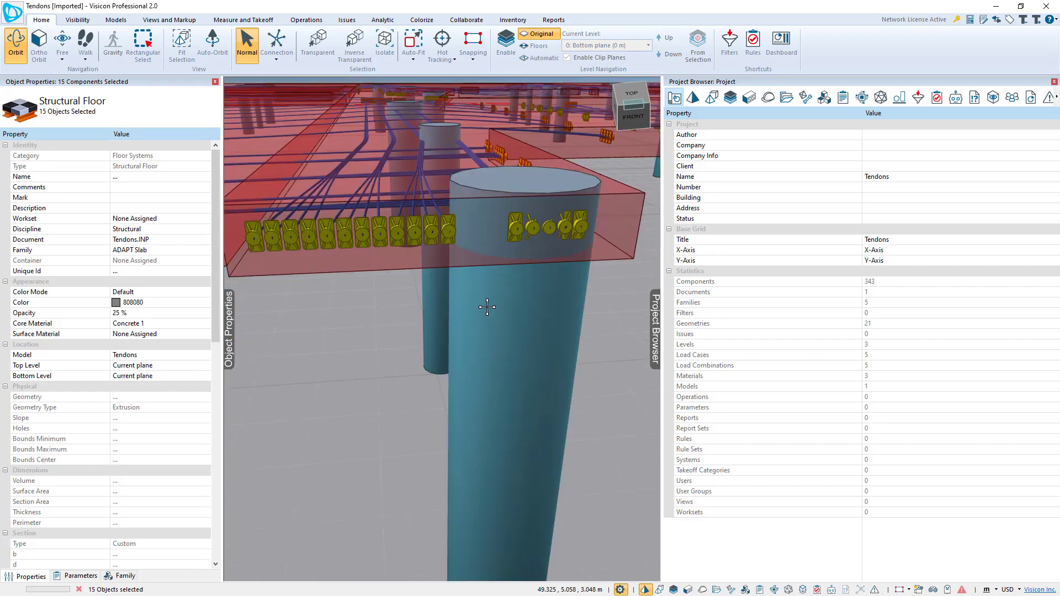
pyautogui.scroll(2, 480, 315)
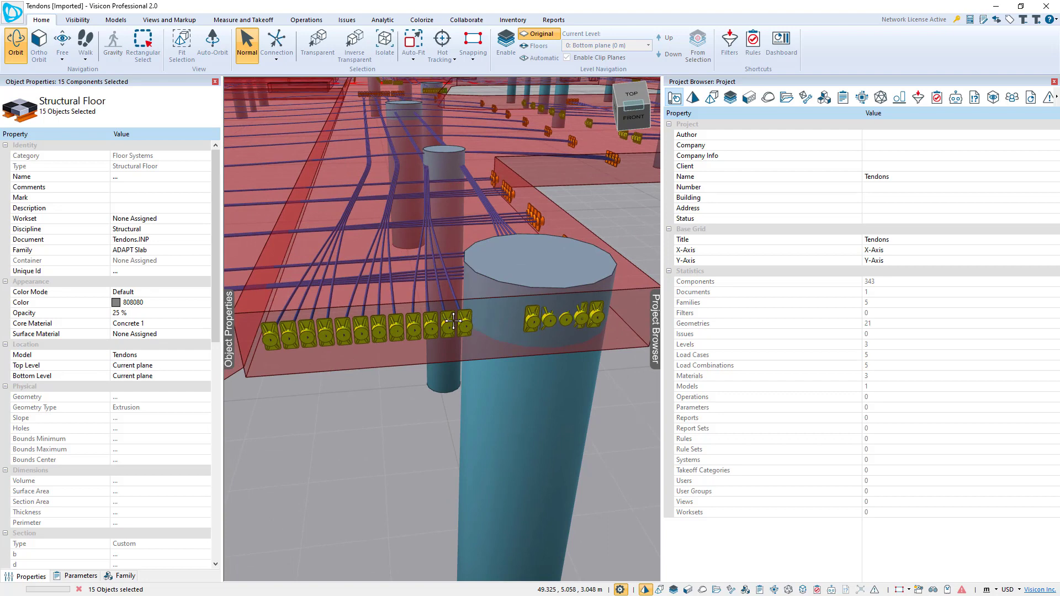
# Select the Tendon 61 bundle and scroll its properties to the Start/End Anchor sections.
pyautogui.click(460, 327)
pyautogui.click(459, 327)
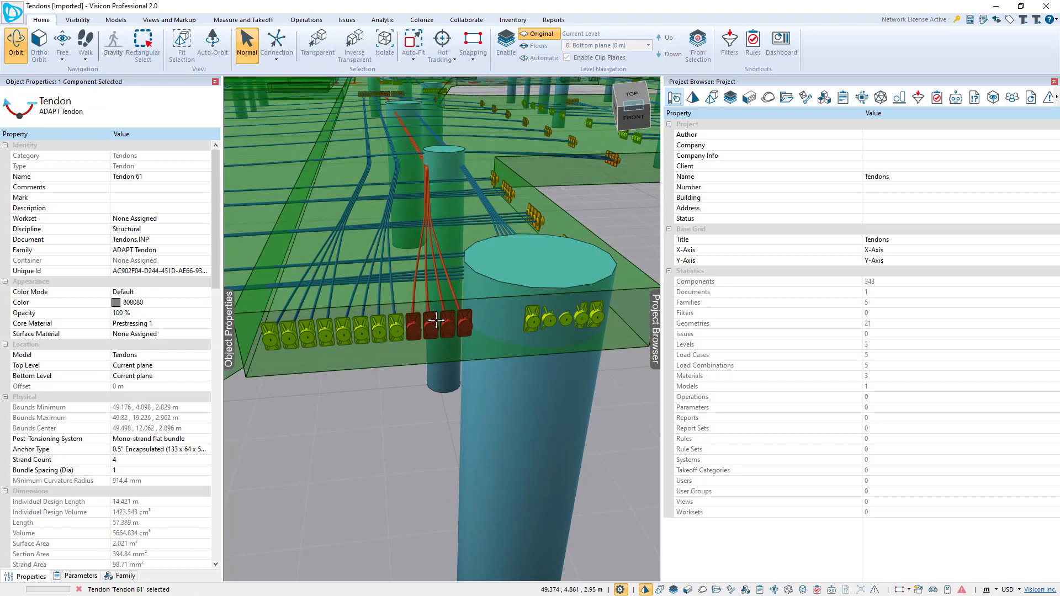
pyautogui.scroll(-12, 216, 309)
pyautogui.scroll(-4, 200, 362)
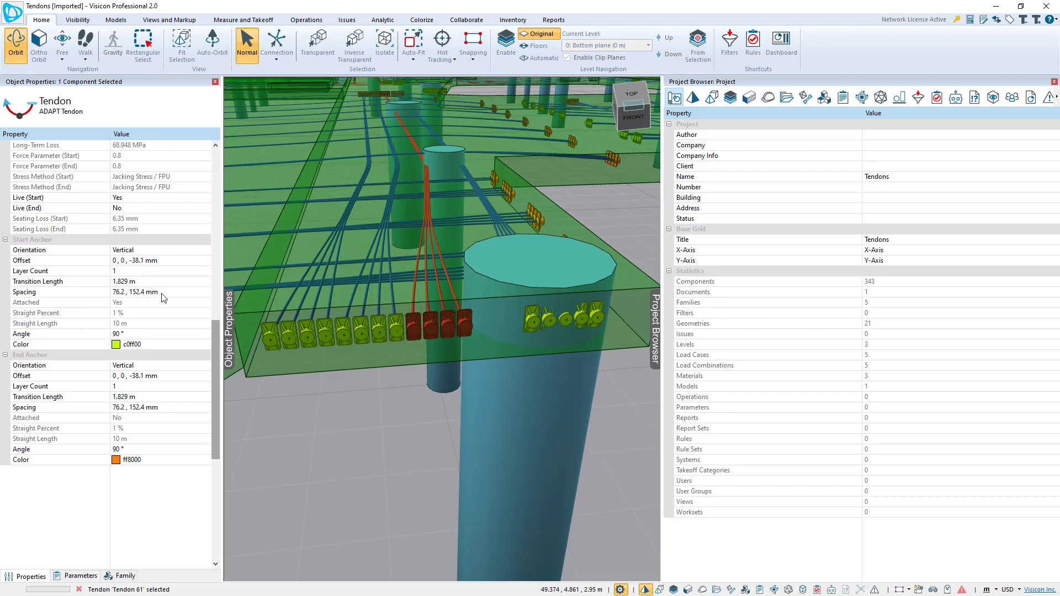
# Set Tendon 61's start anchor orientation to Horizontal.
pyautogui.click(205, 251)
pyautogui.click(205, 251)
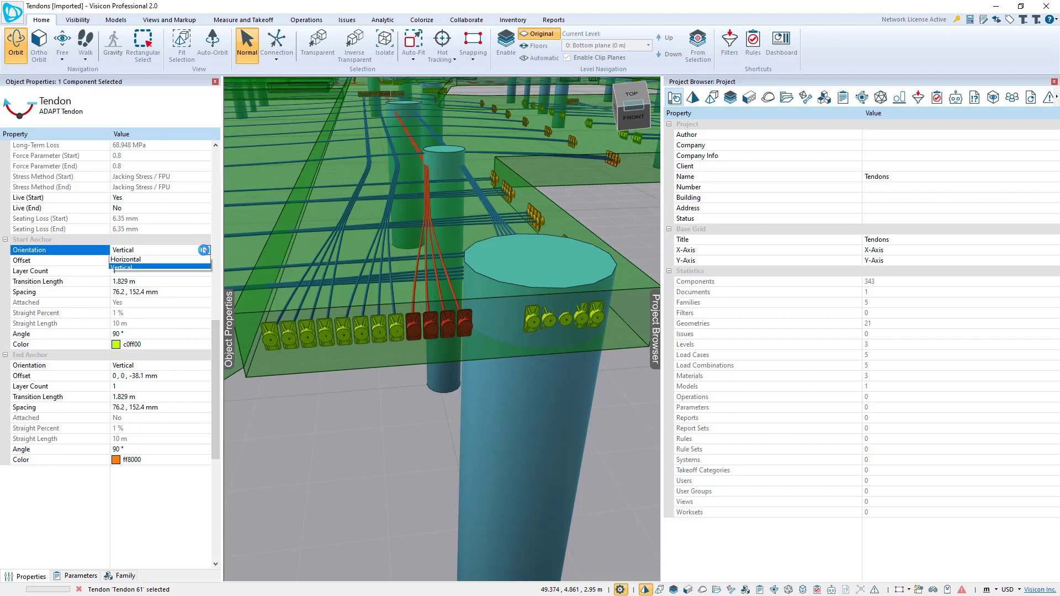
pyautogui.click(132, 261)
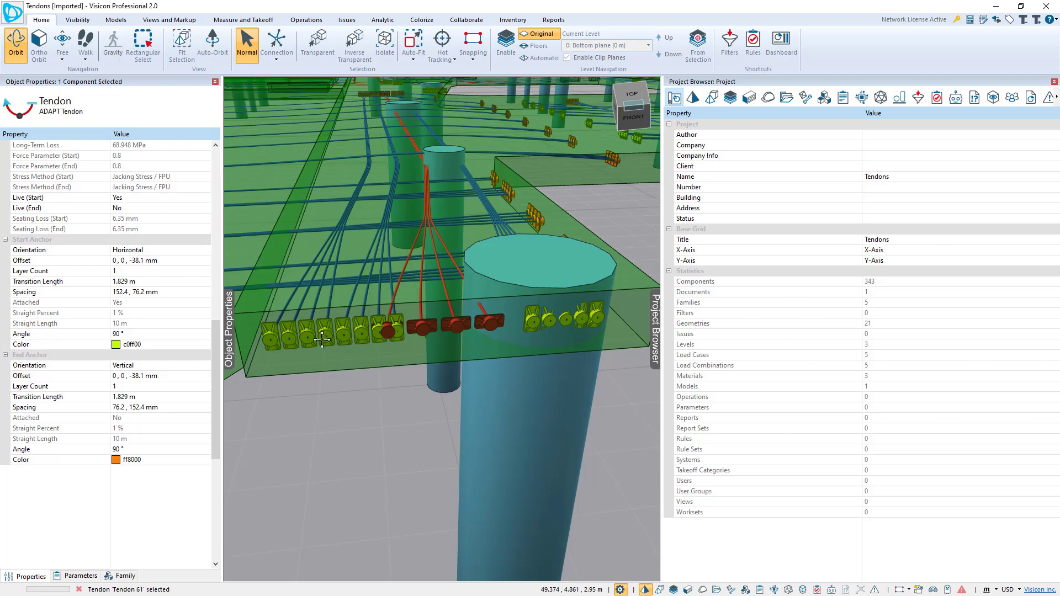
# Save the Visicon project as Tendons.vxf.
pyautogui.click(11, 17)
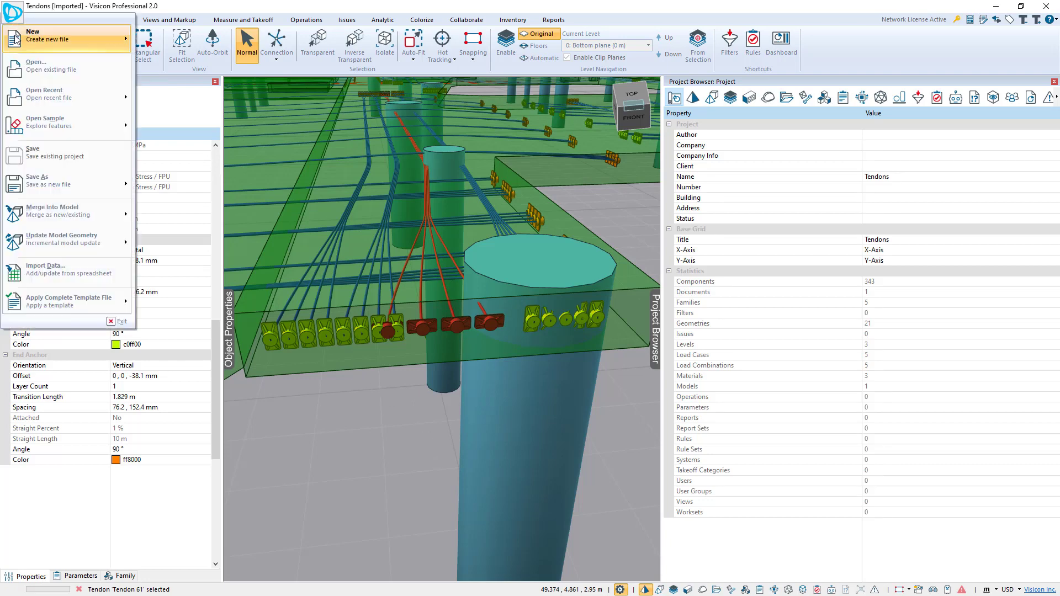
pyautogui.moveTo(57, 187)
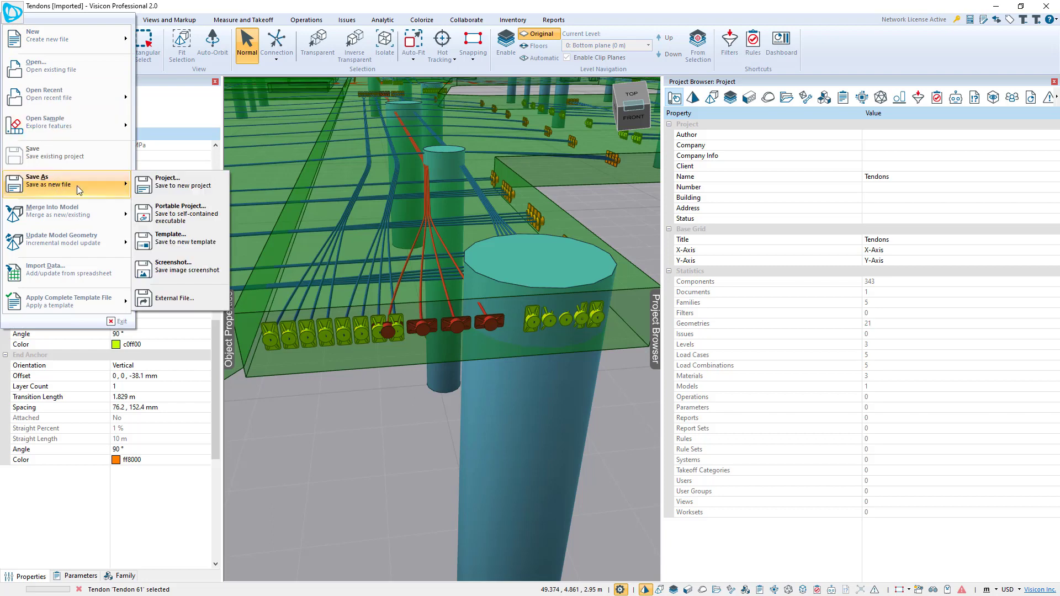
pyautogui.click(151, 190)
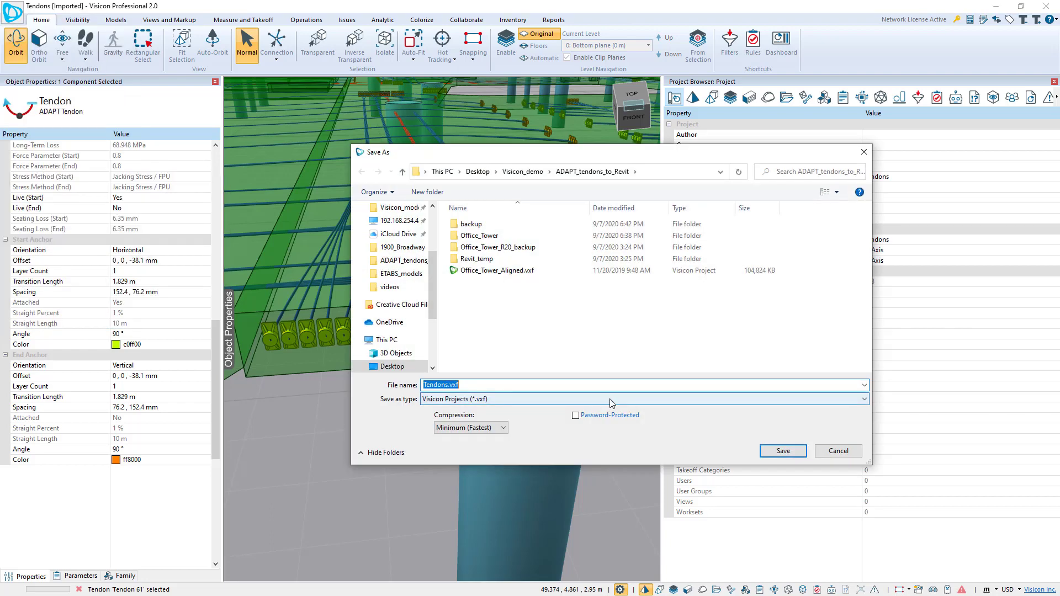
pyautogui.press('Return')
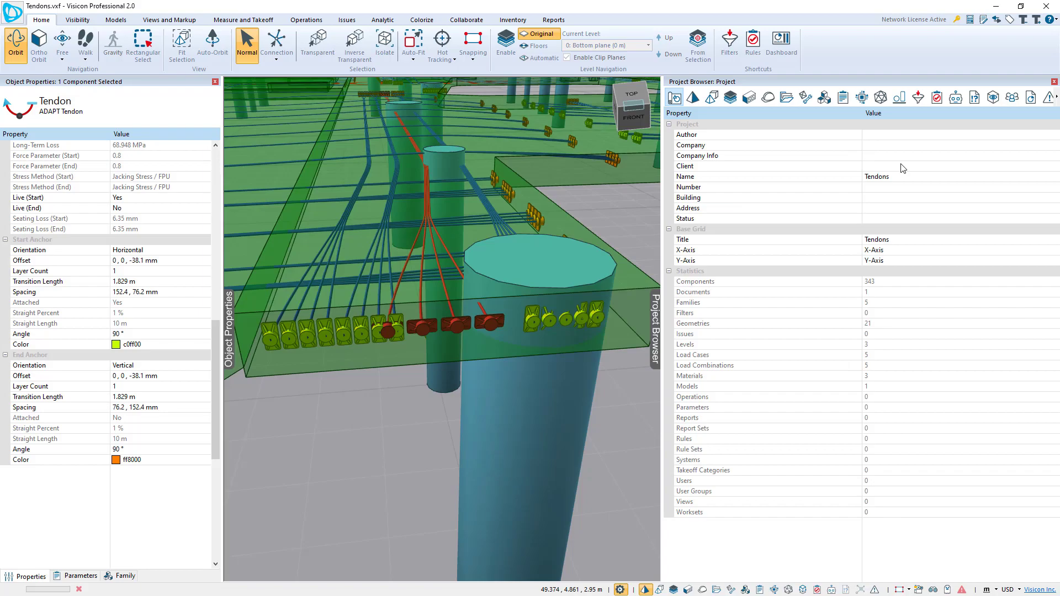
# Switch to Office_Tower_R20.rvt's 3D view in Revit.
pyautogui.hotkey('alt', 'Tab')
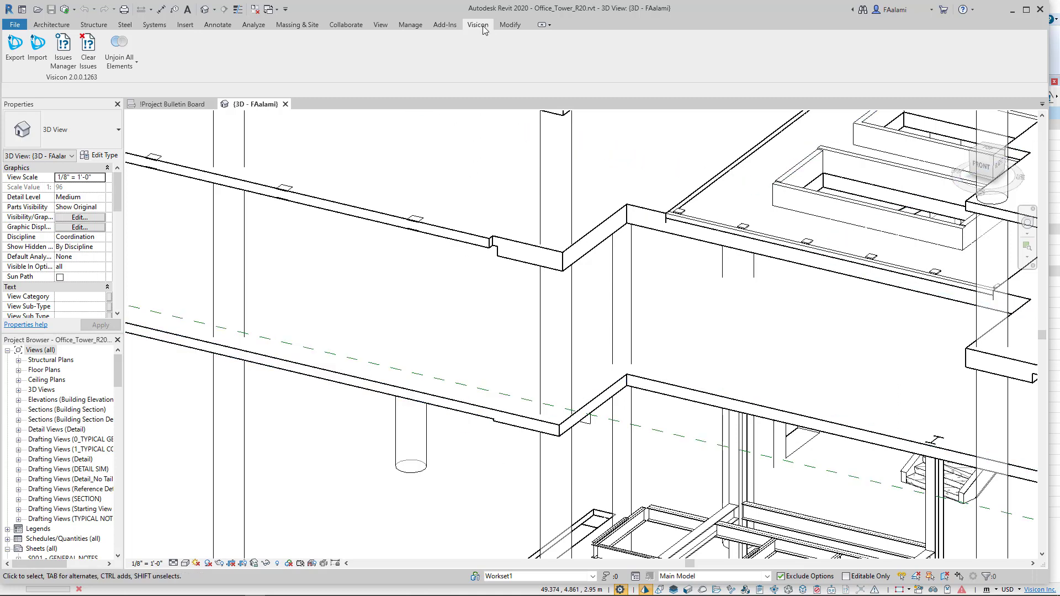
# Import the Tendons component from Office_Tower_Aligned.vxf through the Visicon Import tool.
pyautogui.click(38, 53)
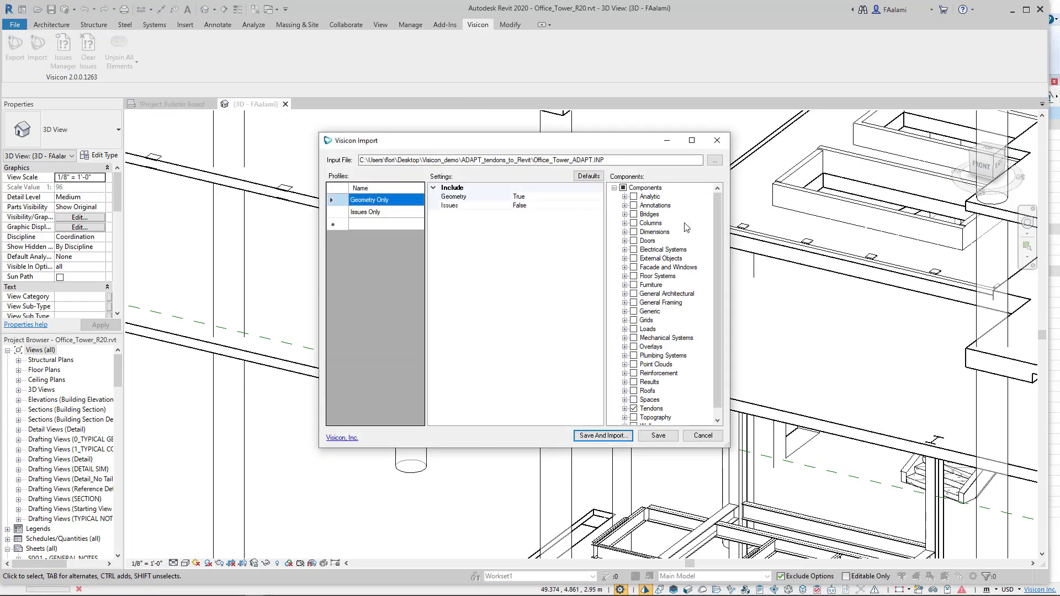
pyautogui.click(715, 161)
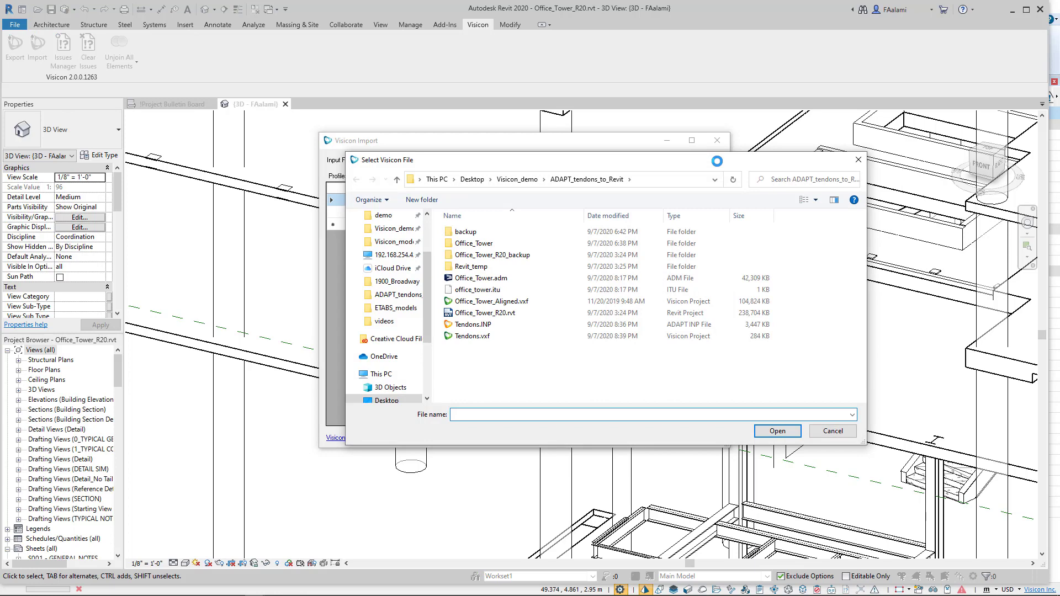
pyautogui.doubleClick(500, 361)
pyautogui.moveTo(714, 313); pyautogui.dragTo(716, 336)
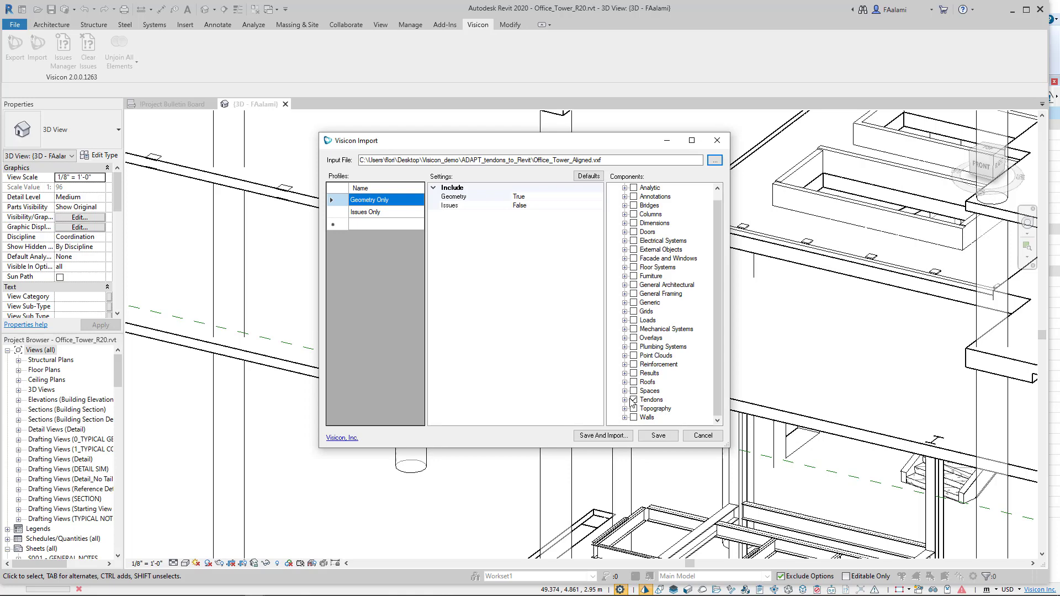
pyautogui.click(603, 437)
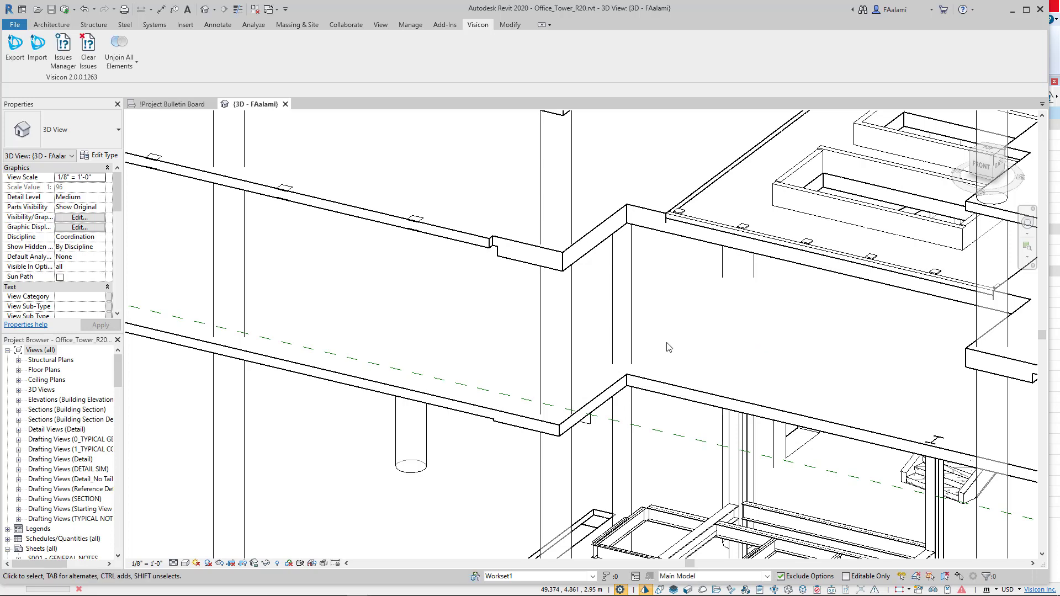
# Select the Level 2 Concrete 10" elevated slab to see its imported tendons and anchors.
pyautogui.click(608, 390)
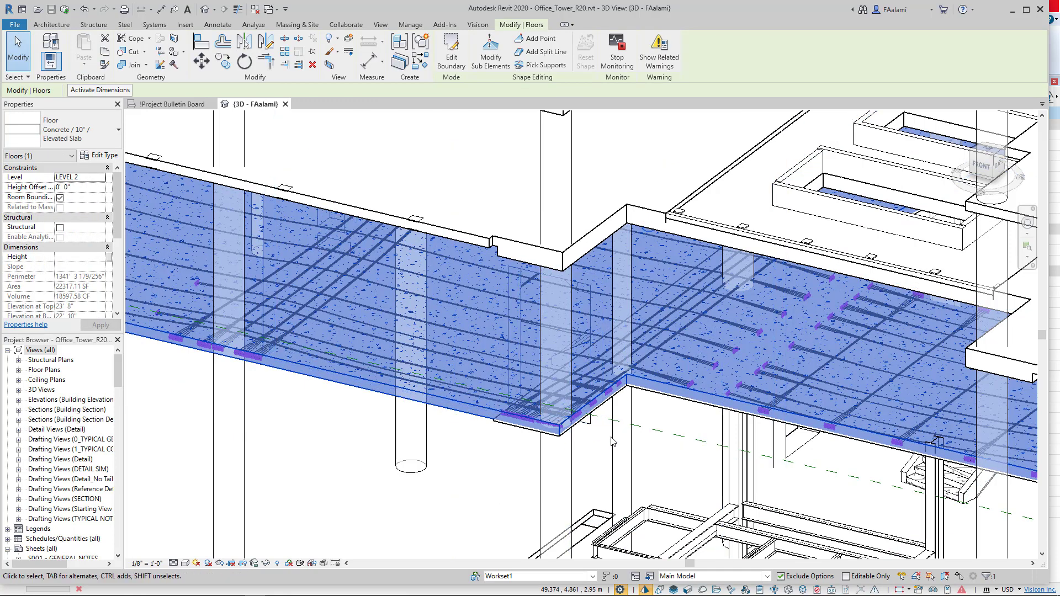